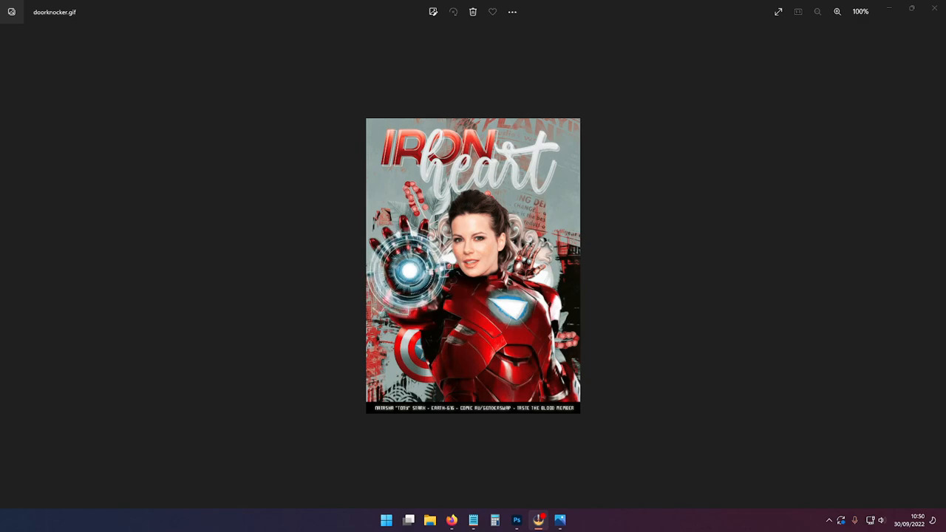
Step: Close the image preview, switch to Photoshop and float the circle GIF document into its own window
click(934, 7)
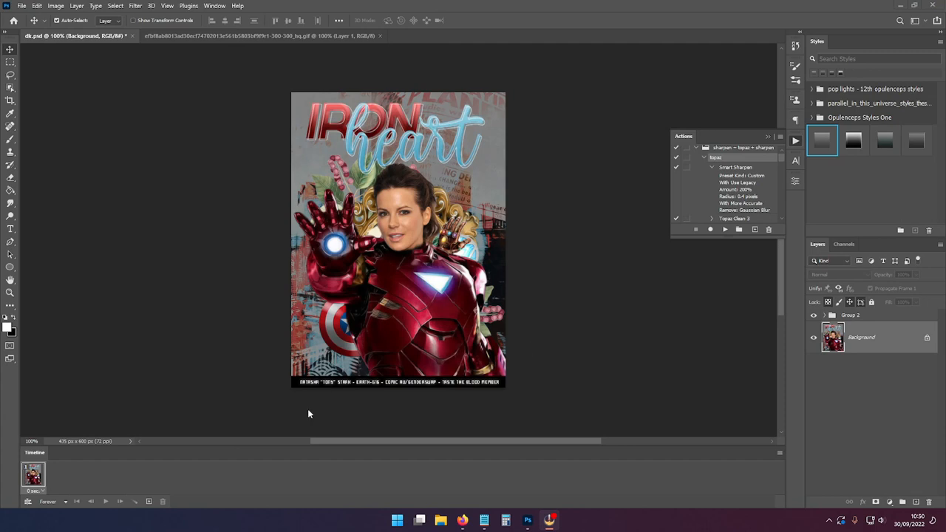
click(214, 6)
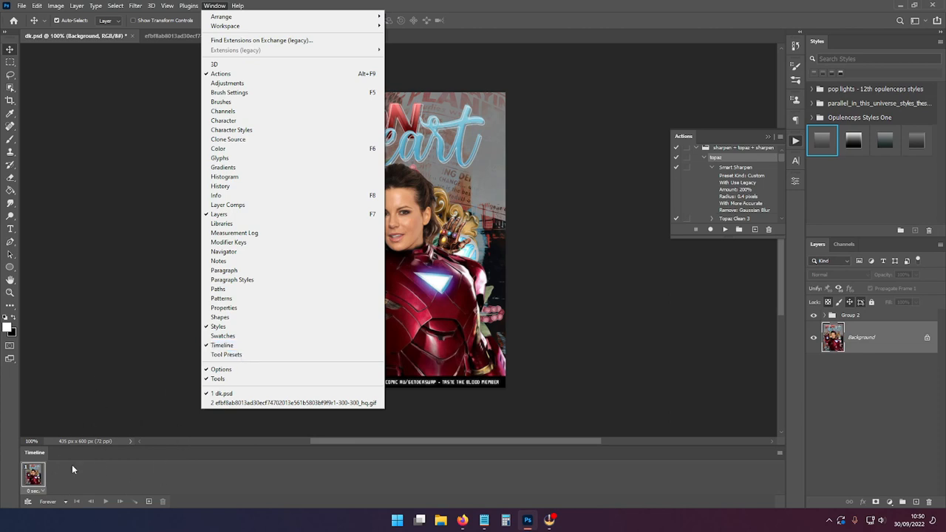
click(106, 402)
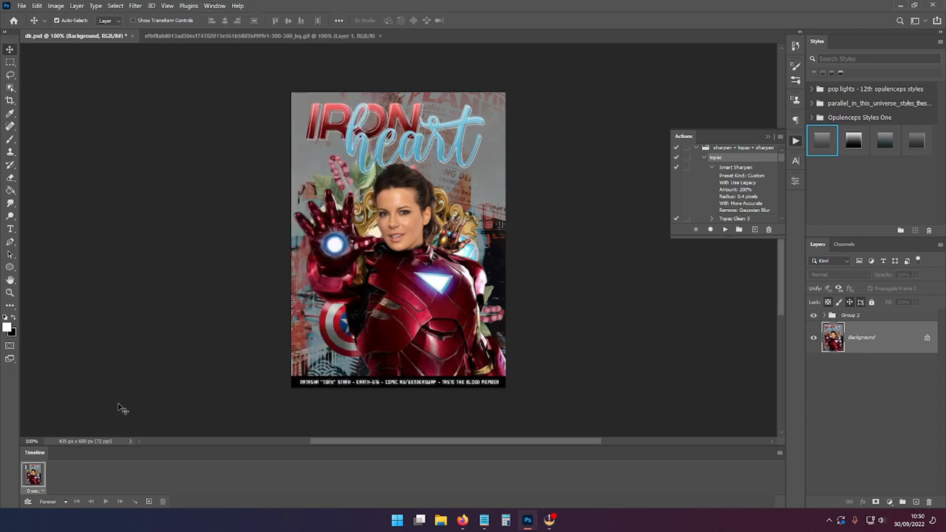
click(201, 37)
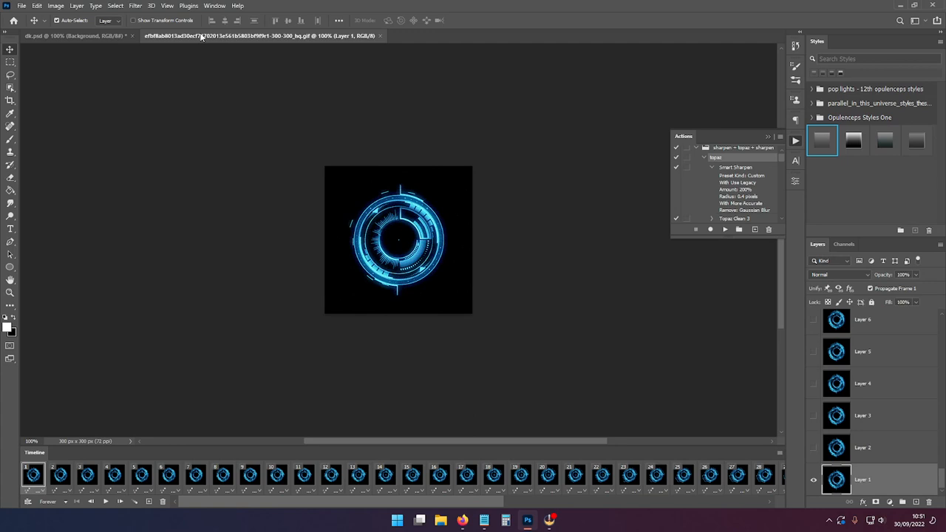
drag(201, 37, 171, 116)
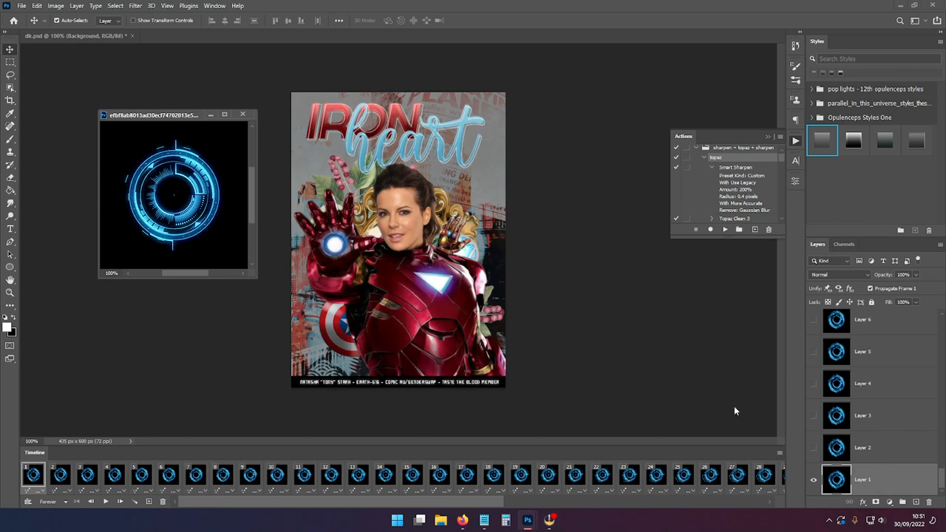
Step: Select all layers of the circle GIF and group them into one group
drag(943, 488, 943, 325)
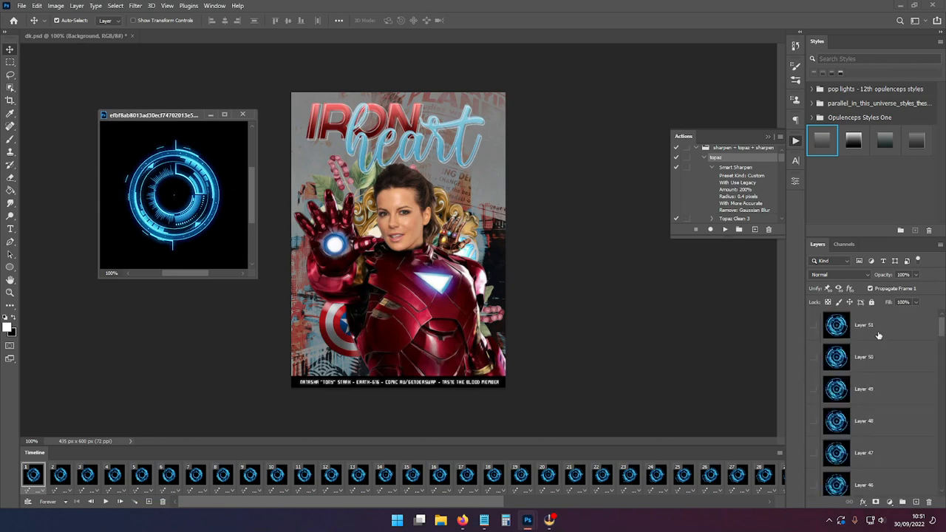
shift+click(878, 336)
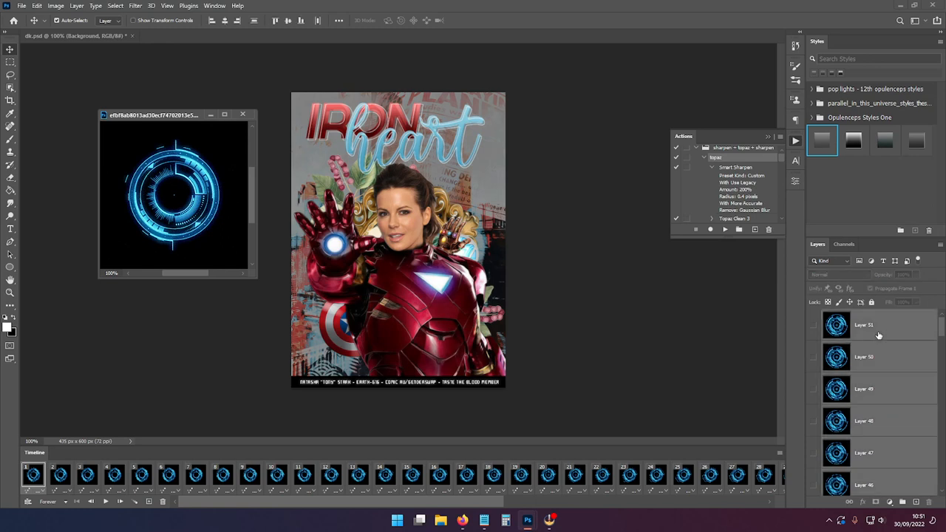
key(ctrl+g)
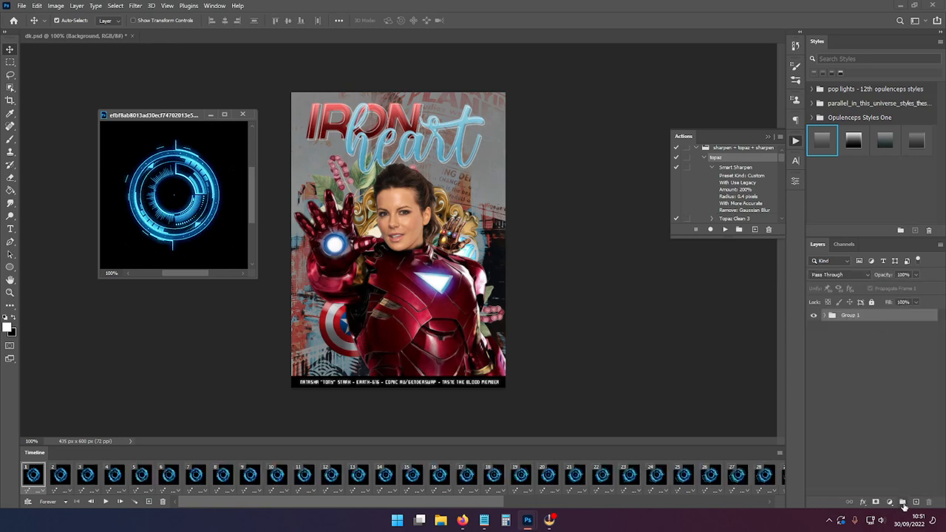
Step: Drag the group into the Ironheart poster and close the circle GIF window
drag(862, 319, 442, 259)
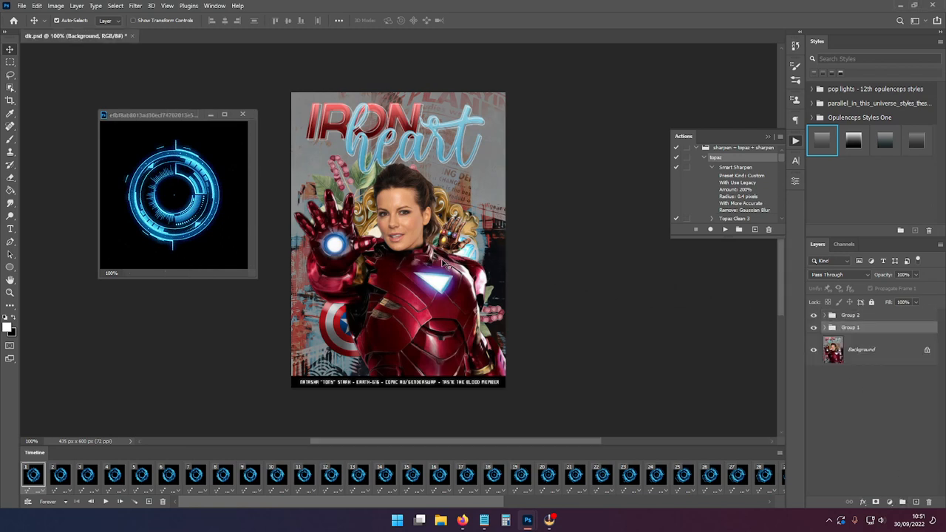
click(243, 114)
click(466, 198)
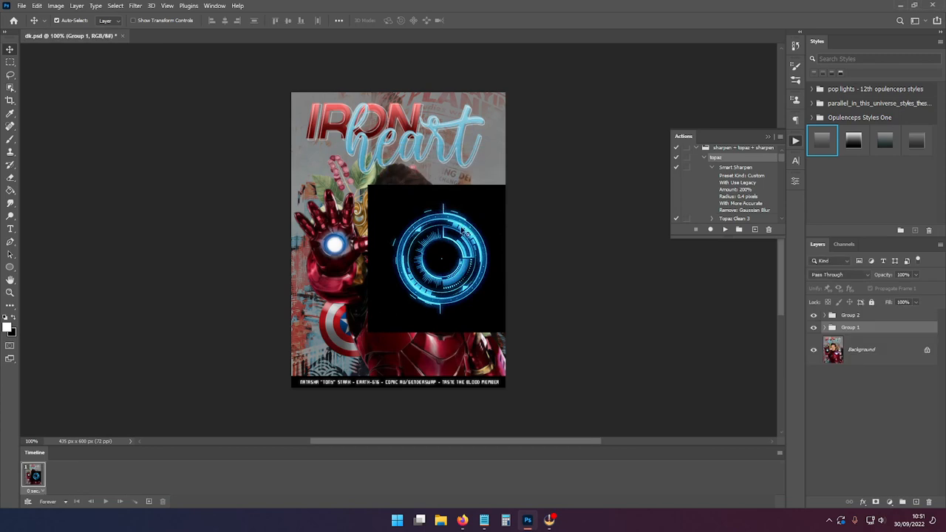
Step: Move the circle group over the raised hand and set its blend mode to Screen
key(ctrl+t)
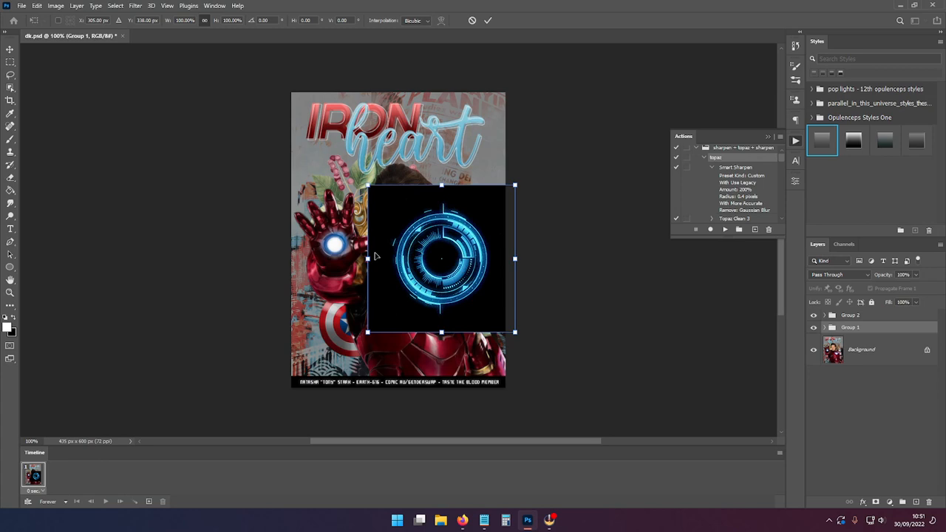
drag(459, 268, 364, 256)
key(Return)
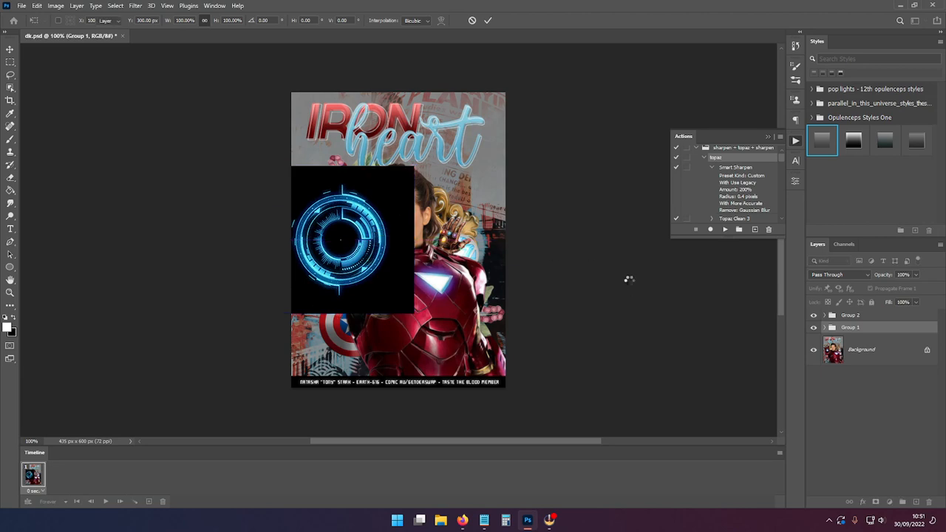
click(850, 277)
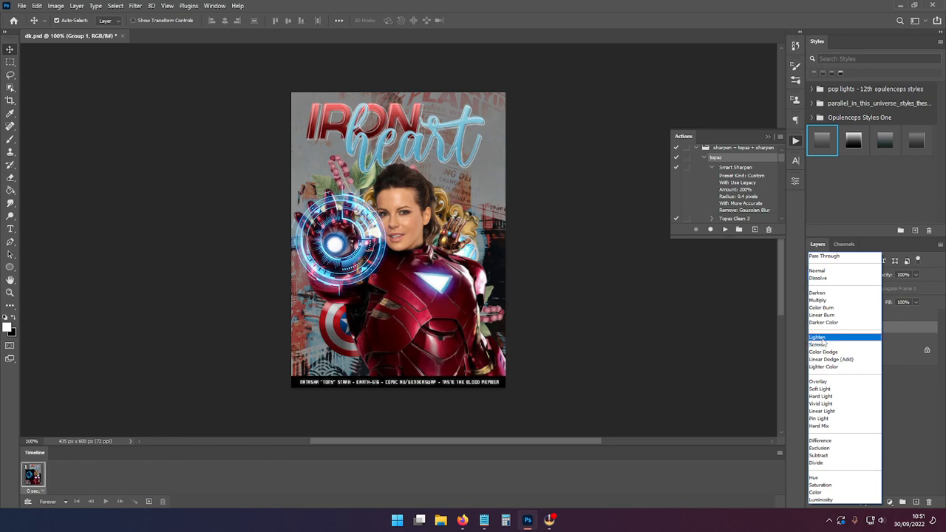
click(822, 346)
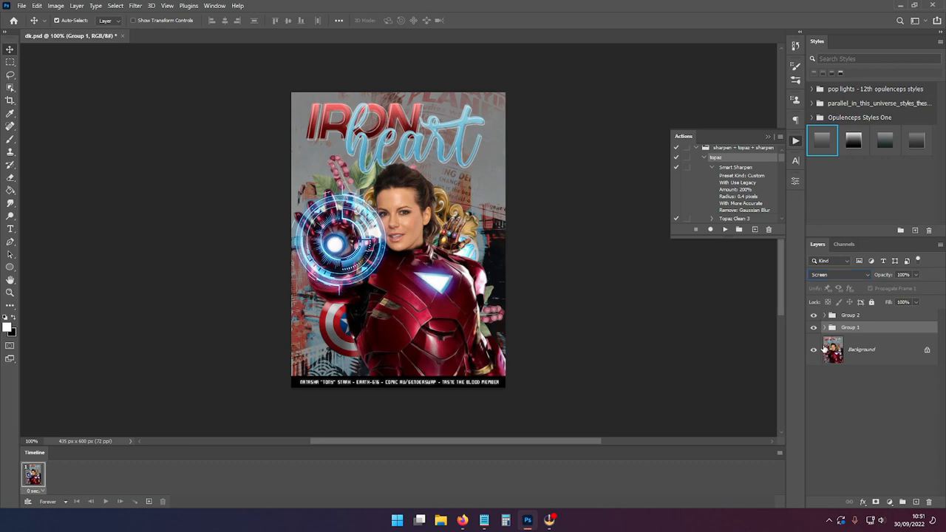
Step: Scale the circle to about 92% and center it on the glowing palm
key(ctrl+t)
drag(415, 167, 402, 179)
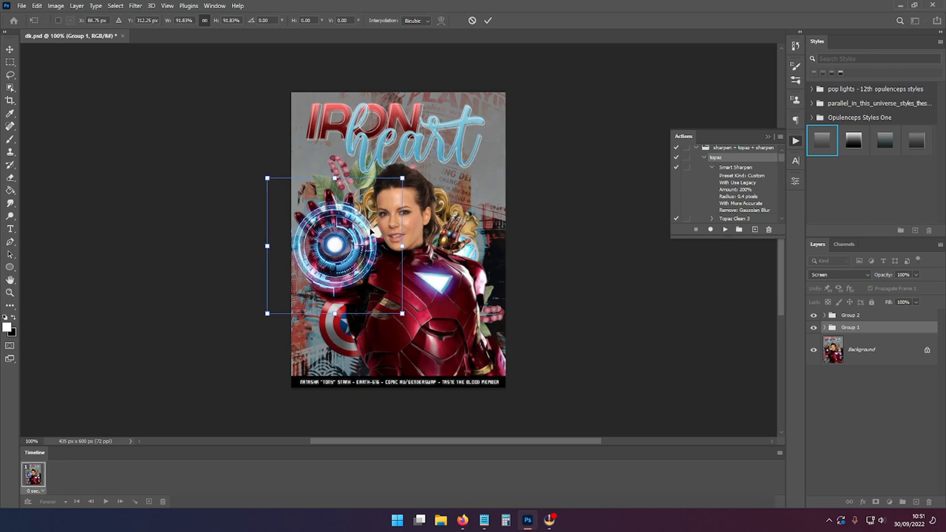
drag(373, 231, 374, 230)
key(Return)
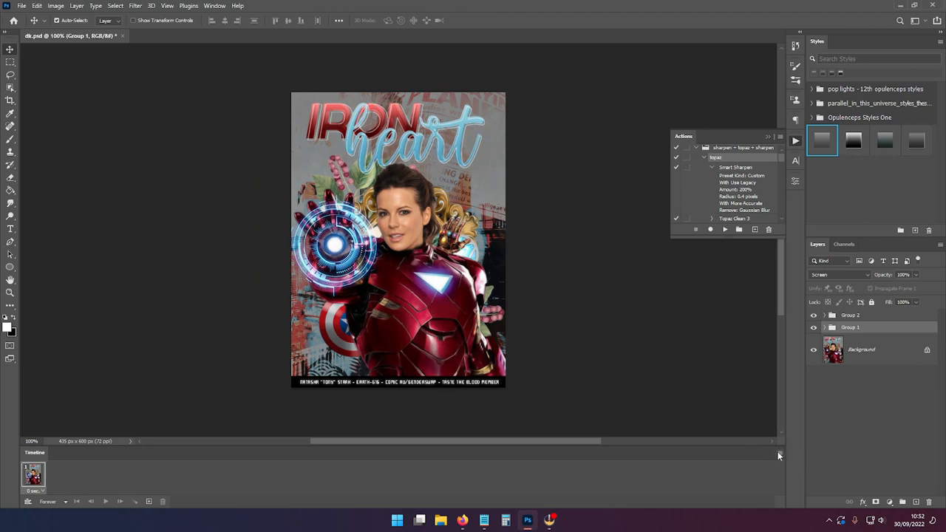
Step: Make animation frames from the layers in the timeline
double_click(31, 453)
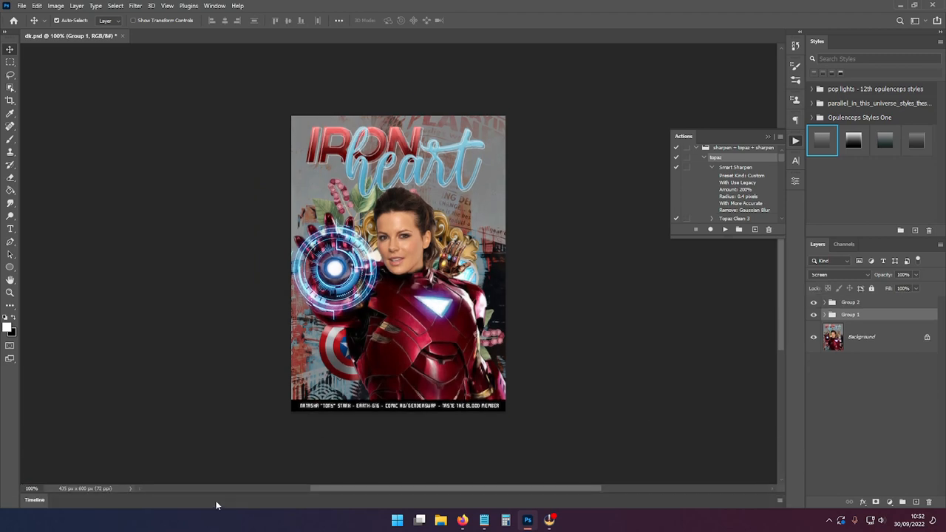
click(37, 503)
click(38, 505)
click(129, 485)
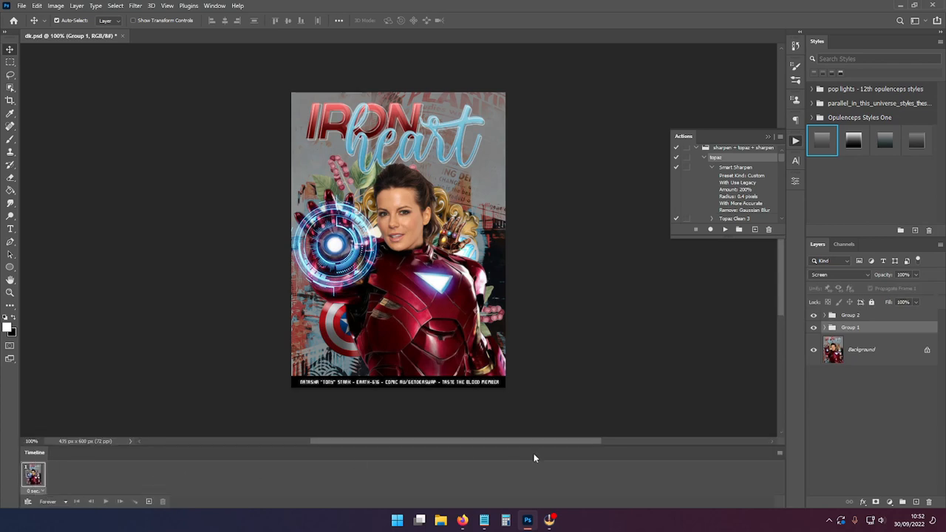
click(780, 453)
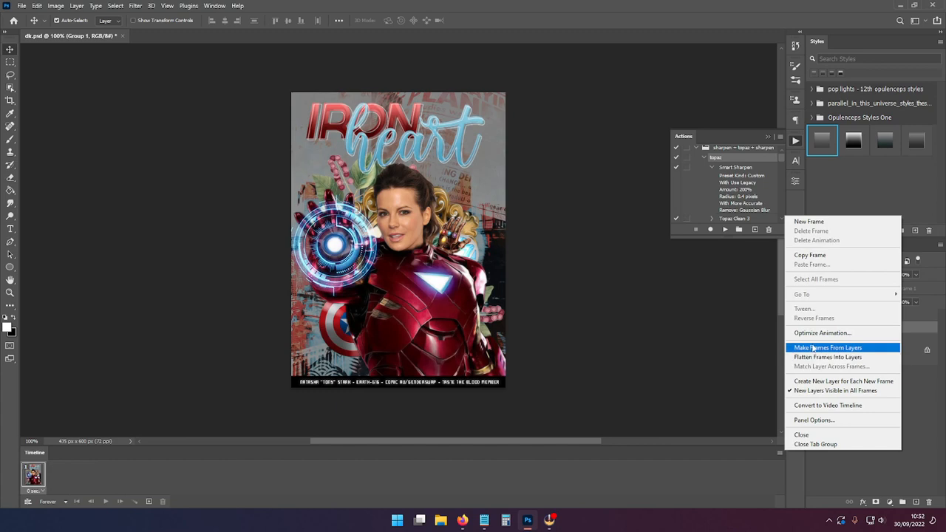
click(828, 351)
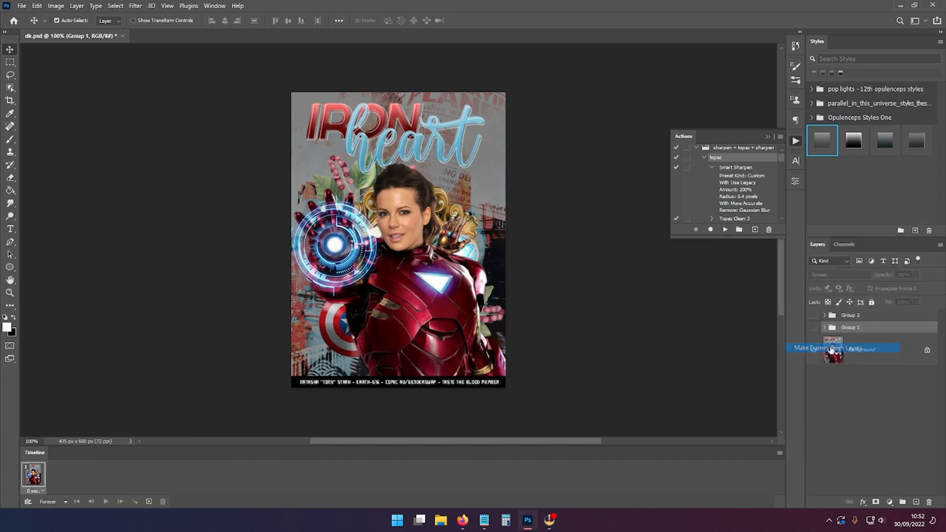
Step: Delete the extra first and last frames so only the circle animation frames remain, then select the first frame
click(162, 502)
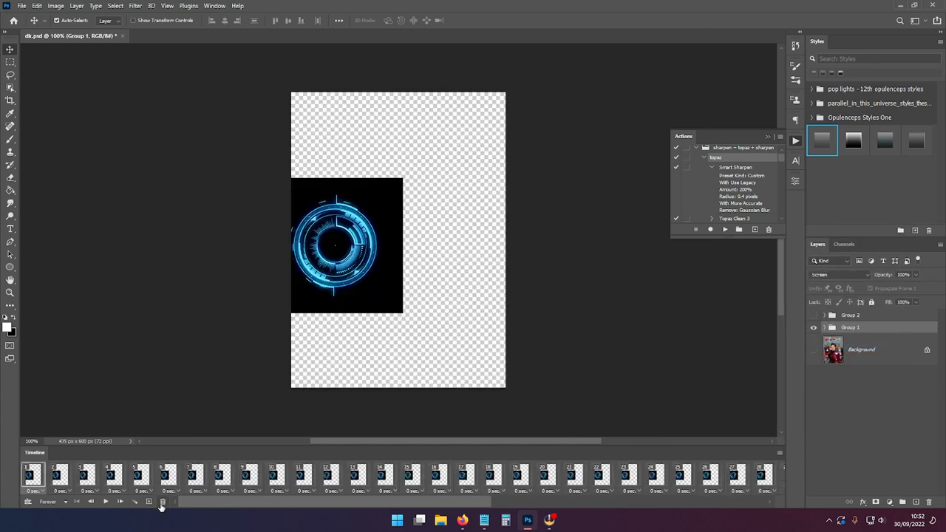
drag(211, 504, 561, 504)
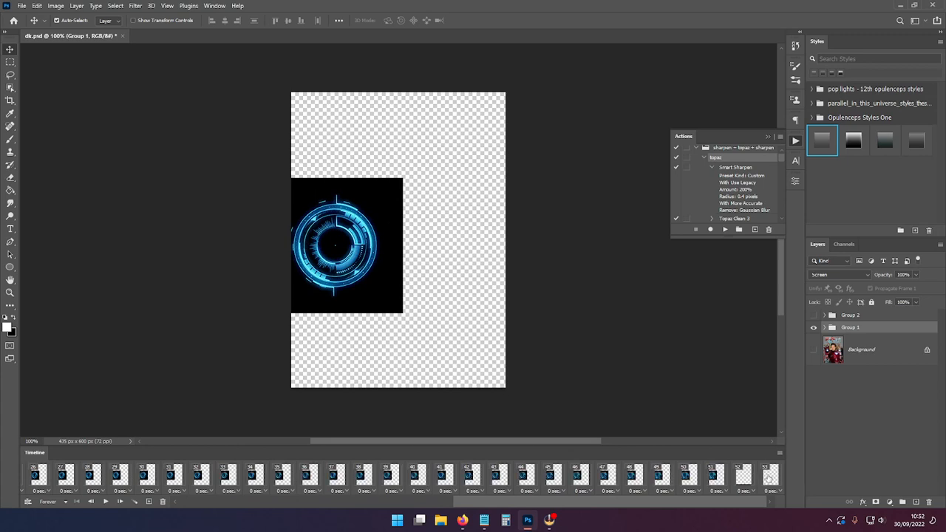
click(769, 477)
click(163, 502)
click(163, 502)
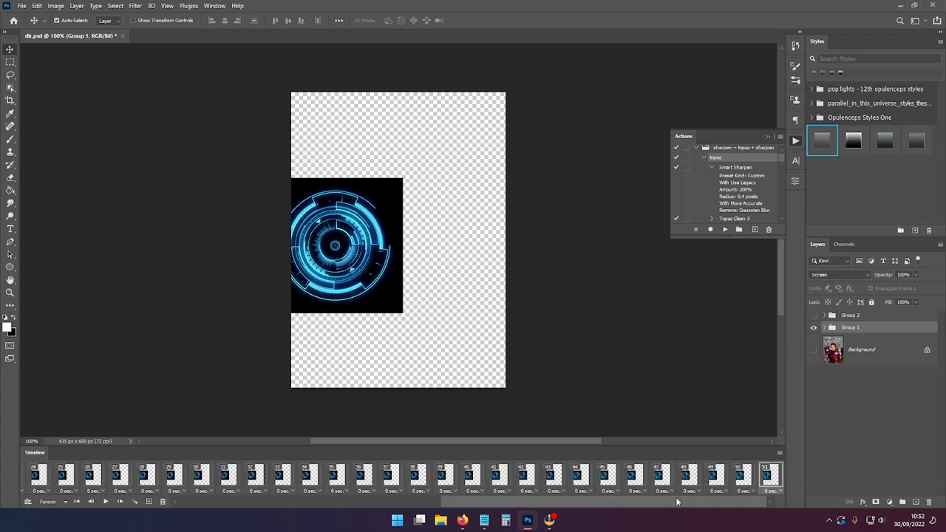
drag(718, 507, 298, 507)
shift+click(31, 482)
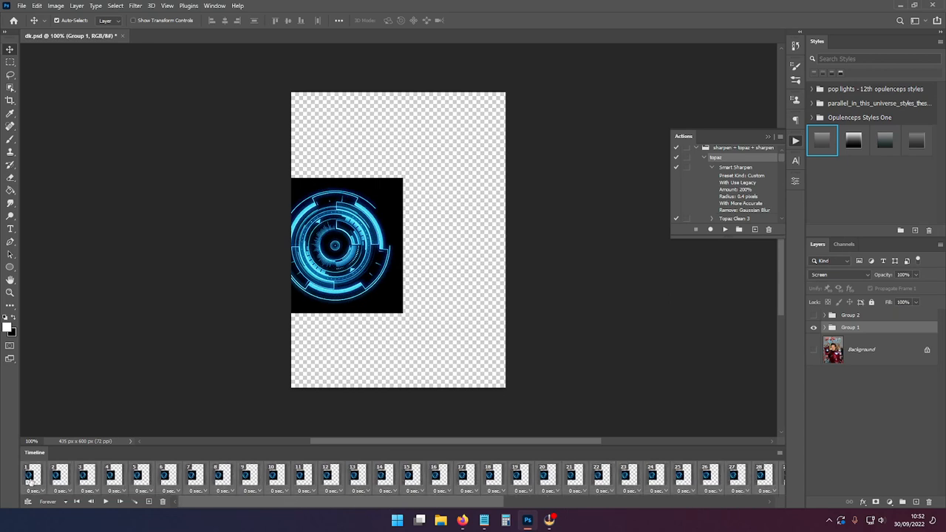
Step: Turn on the Background and Group 2 visibility so they show in every frame
click(814, 350)
click(814, 315)
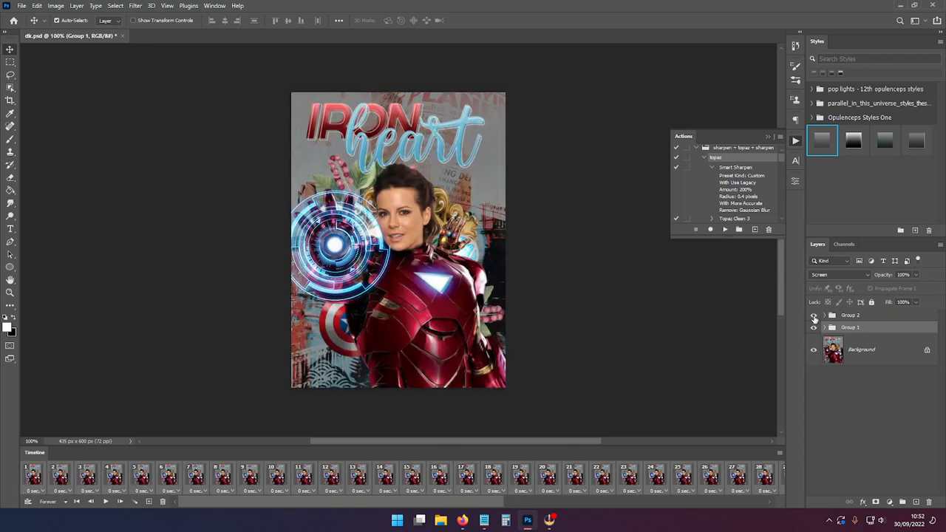
click(825, 315)
click(814, 337)
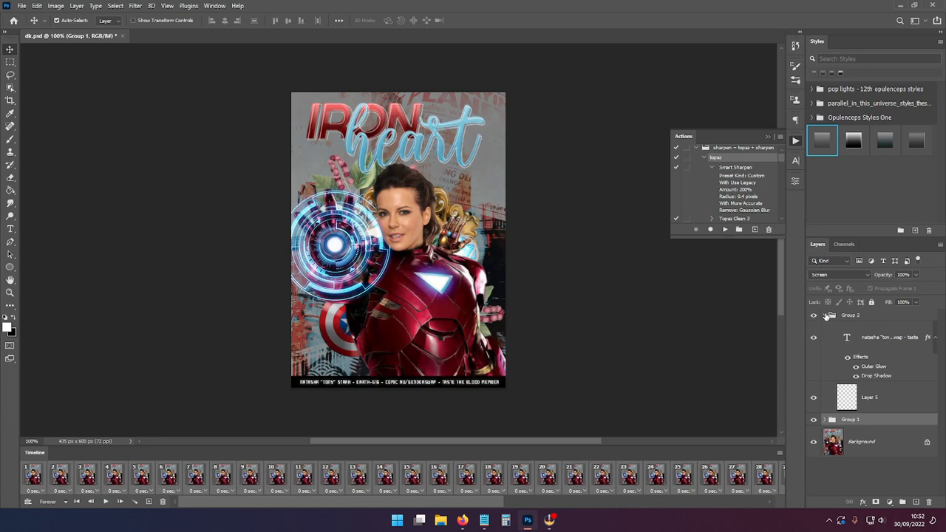
click(825, 315)
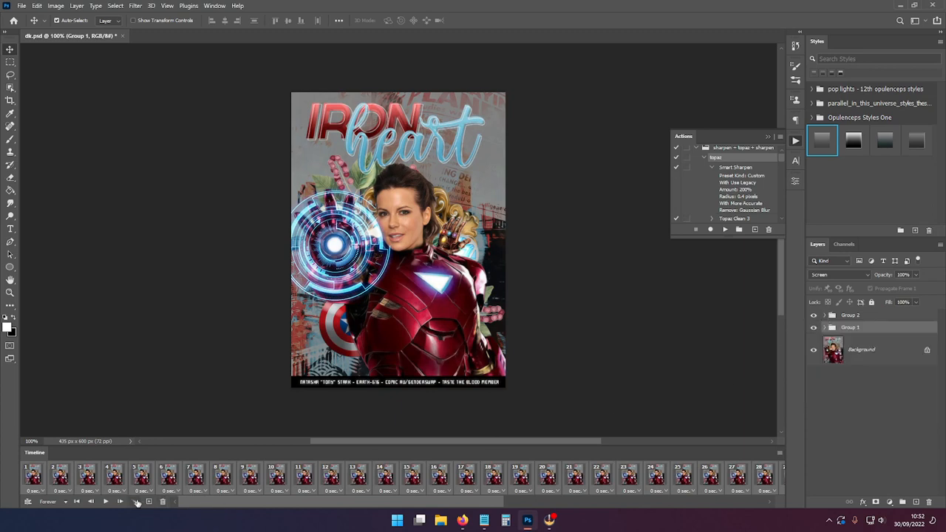
Step: Set the frame delay to 0.13 seconds and play the animation to preview it
click(85, 492)
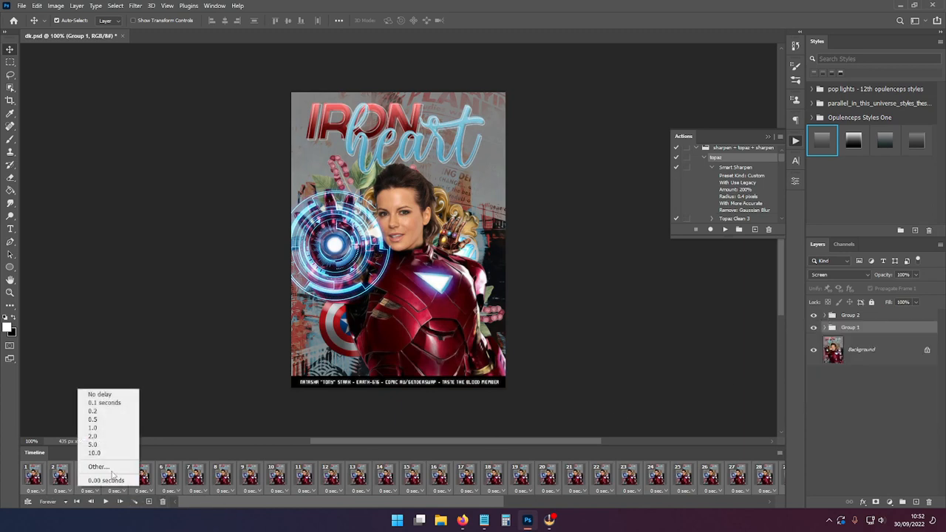
click(100, 466)
text(0.1)
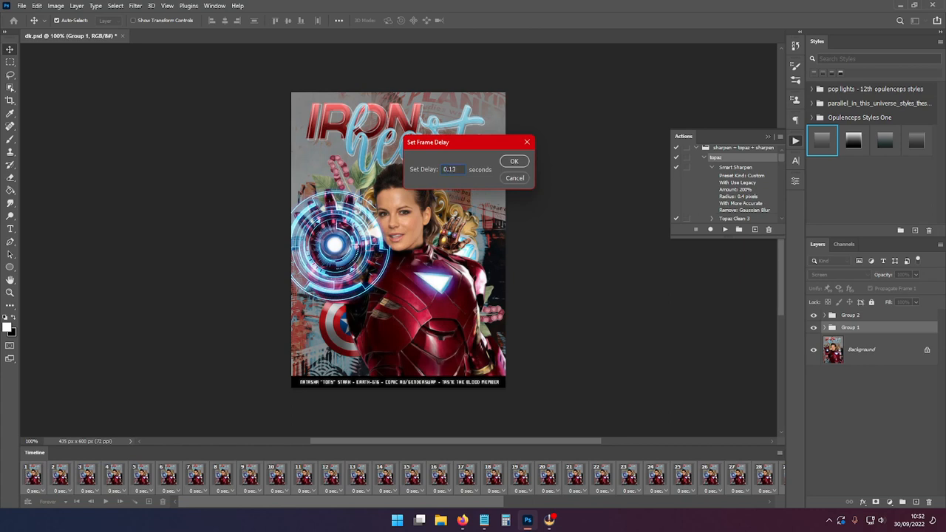
key(Return)
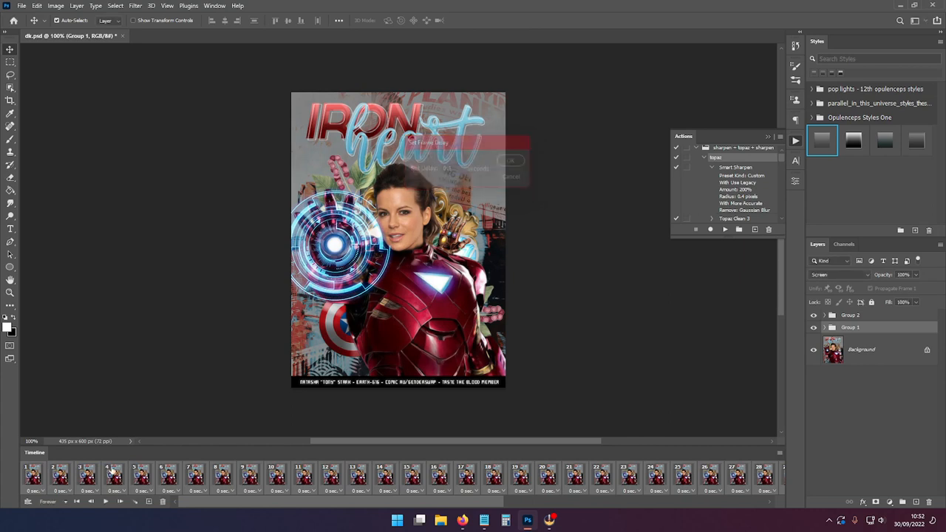
click(105, 502)
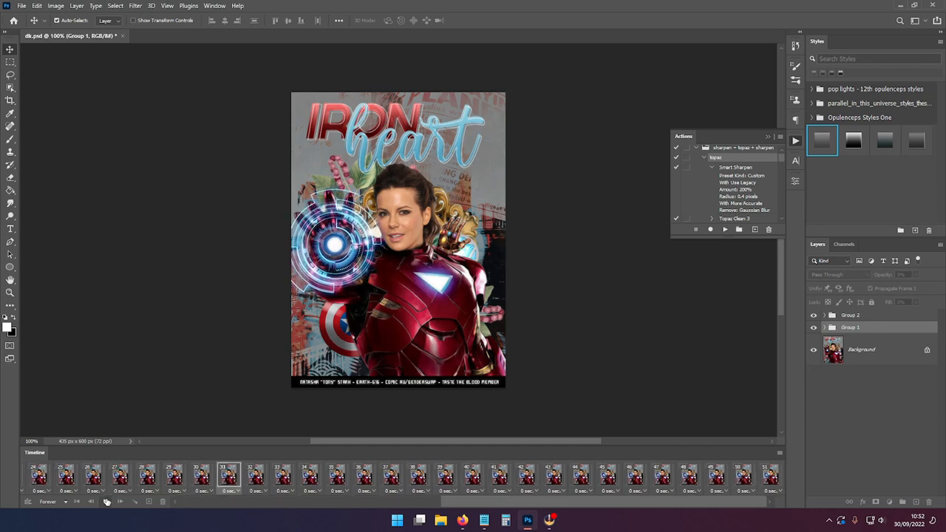
click(107, 502)
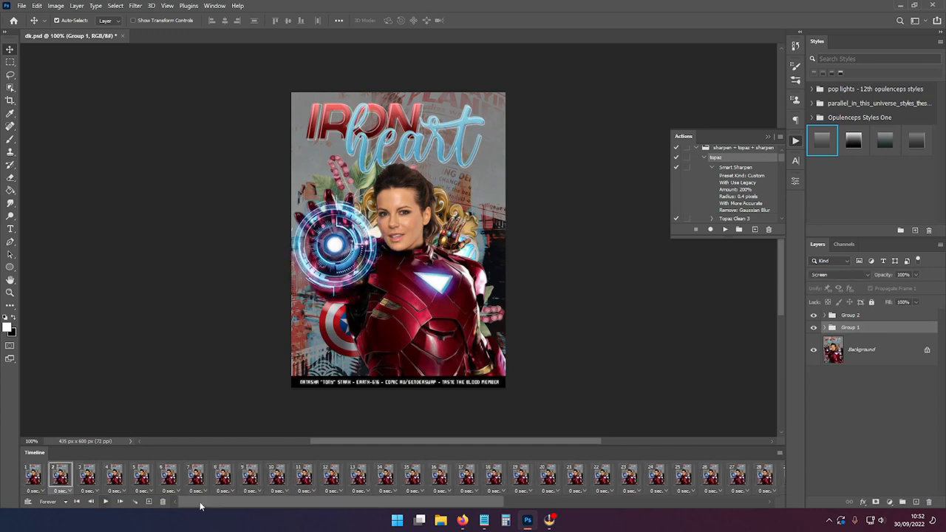
Step: Open the R3VOLUTION.psd coloring file from the PSDs folder and drag its adjustment group into the poster document
click(21, 6)
key(Escape)
key(ctrl+o)
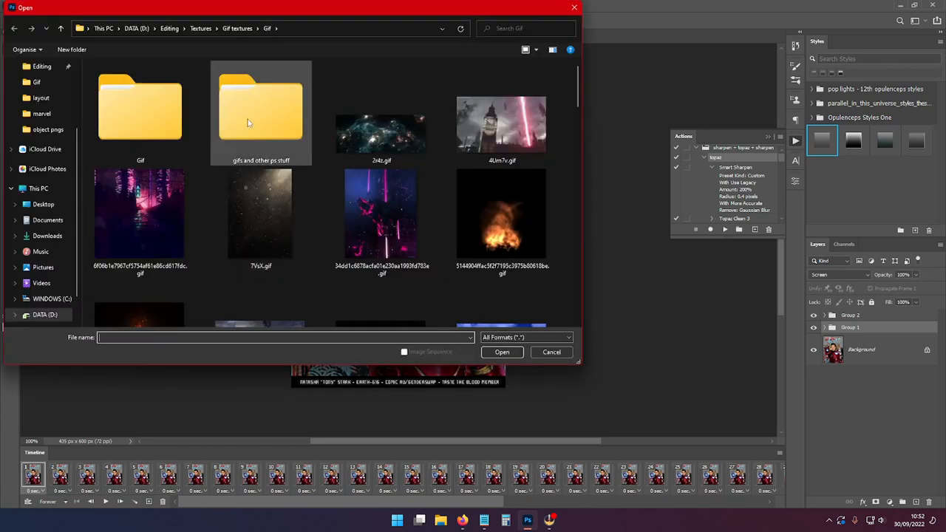
click(170, 29)
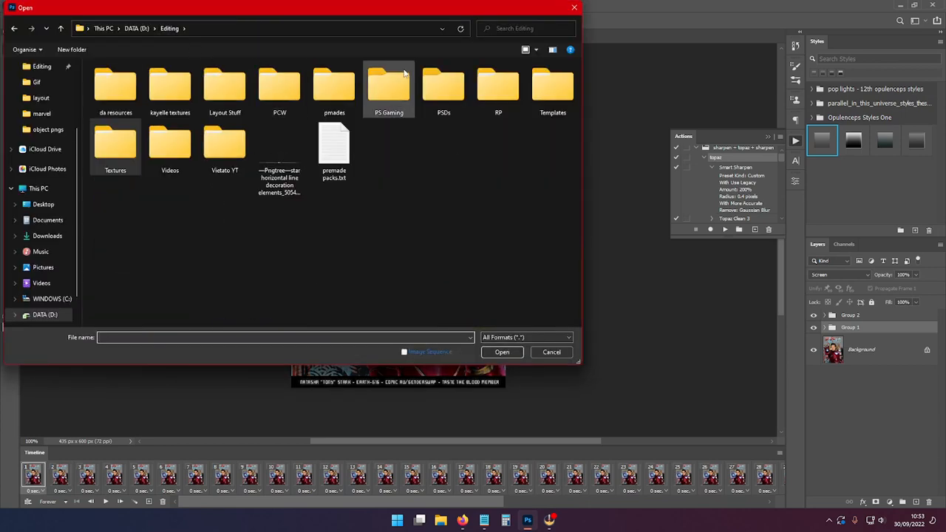
double_click(444, 87)
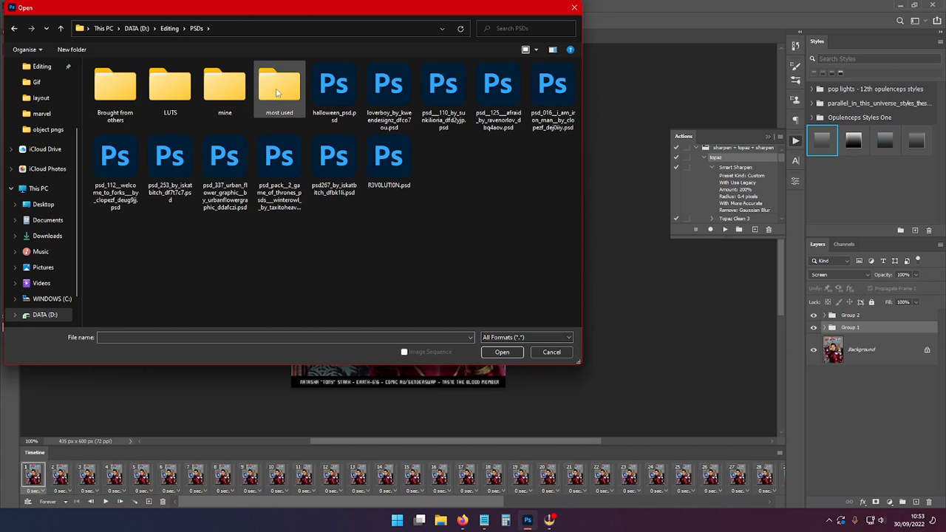
double_click(388, 159)
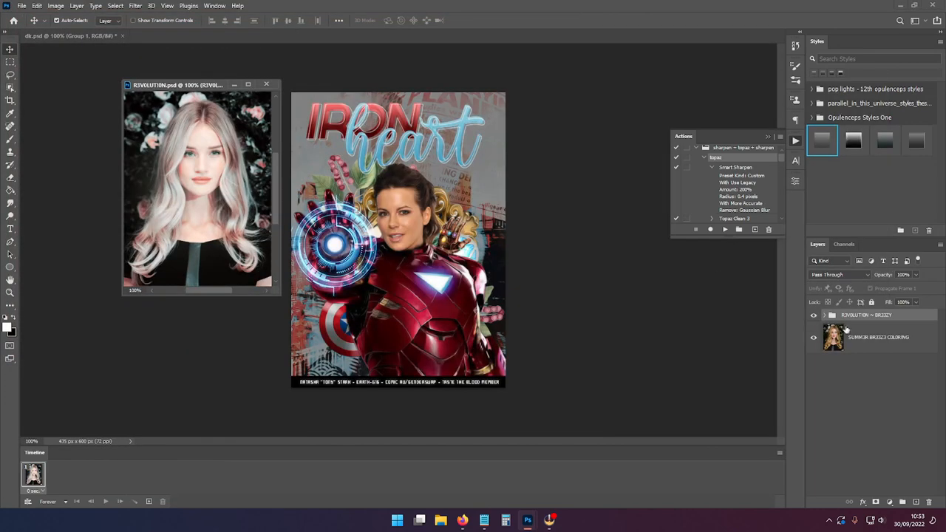
drag(847, 330, 414, 272)
click(266, 84)
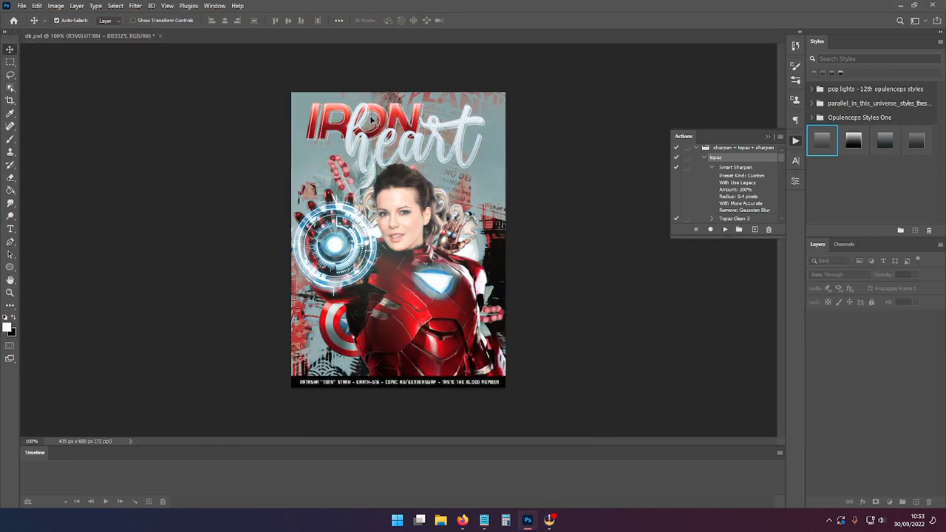
Step: Expand the R3VOLUTION ~ BR33ZY group and hide its Gradient Fill 1 and Color Balance 1 layers
click(825, 328)
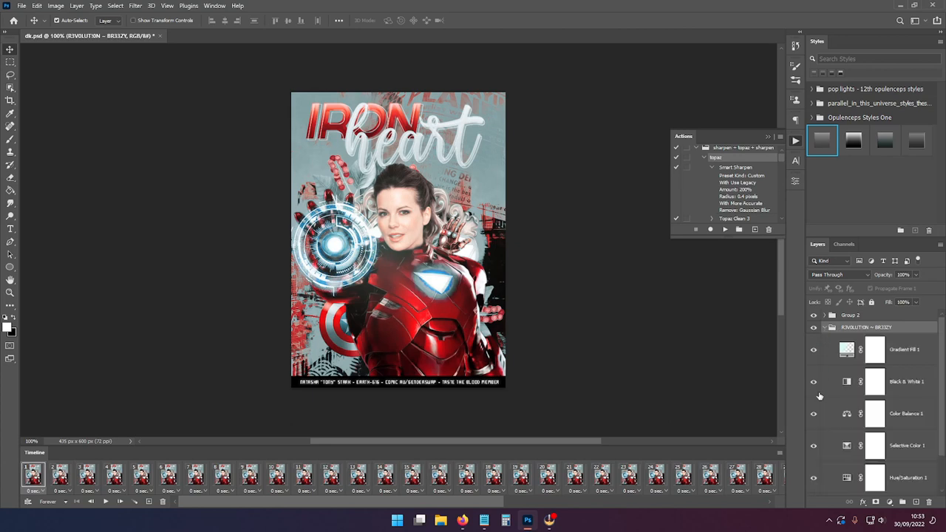
click(814, 351)
scroll(816, 471, down, 1)
scroll(815, 471, down, 1)
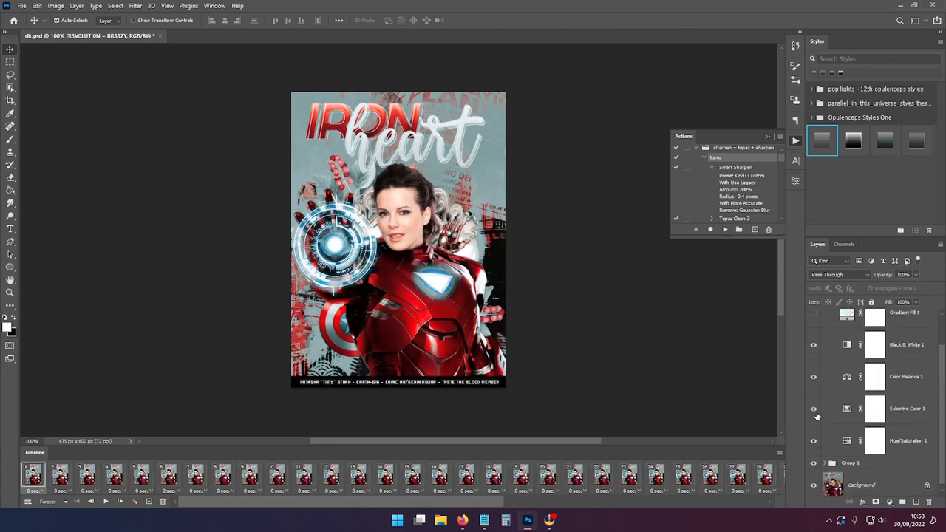
click(816, 413)
click(817, 412)
click(813, 443)
click(813, 444)
click(909, 442)
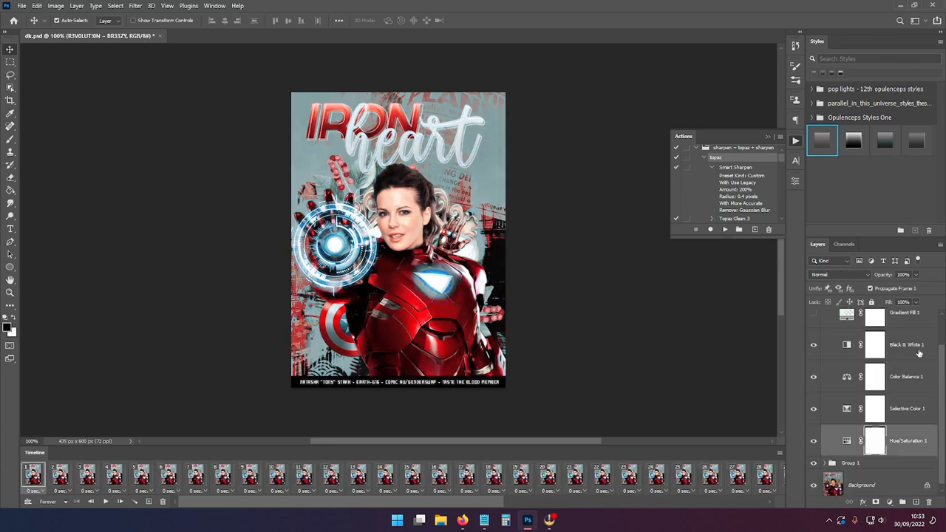
scroll(854, 403, up, 1)
click(811, 403)
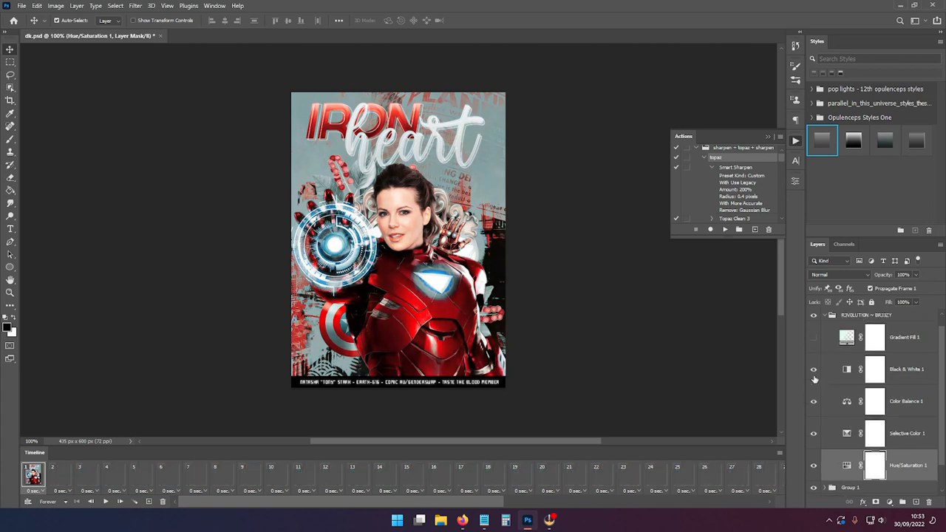
Step: Select the Black & White 1 layer and adjust its opacity
click(814, 375)
click(814, 375)
click(914, 369)
click(916, 274)
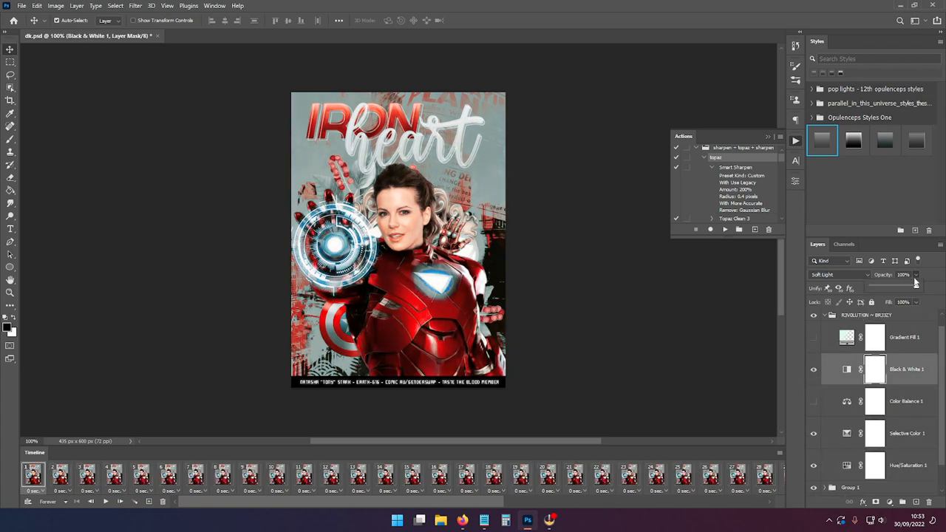
drag(919, 285, 905, 285)
Step: Delete the hidden Gradient Fill 1 and Color Balance 1 layers from the coloring group
click(905, 400)
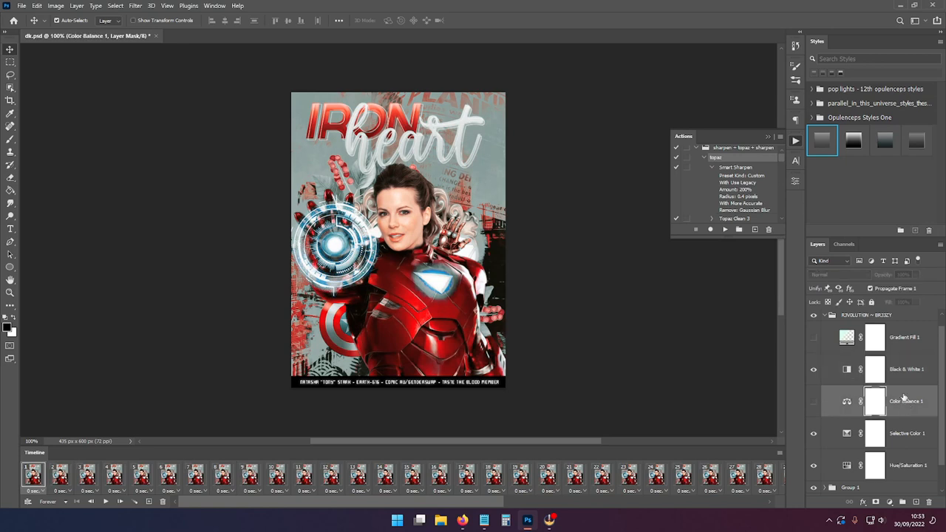
click(904, 341)
key(Delete)
click(899, 379)
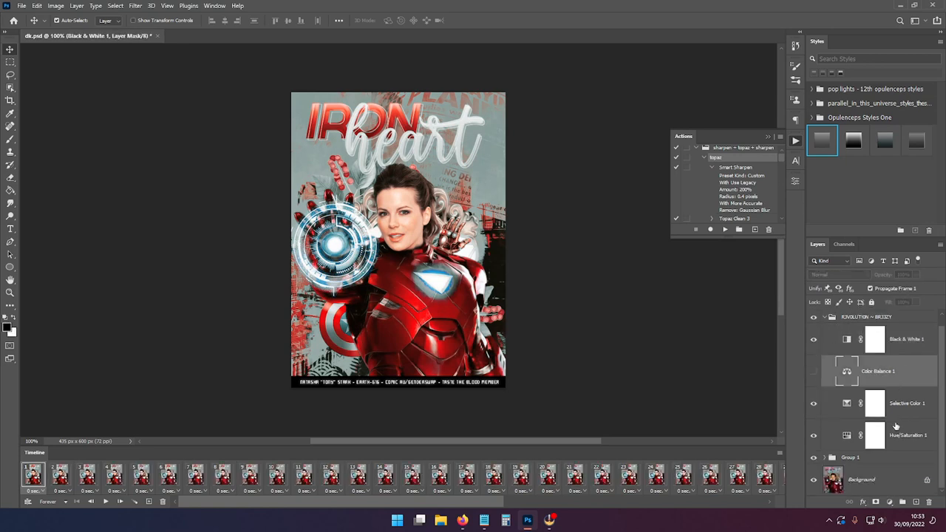
key(Delete)
Step: Select the coloring group and play the animation to preview it
click(828, 331)
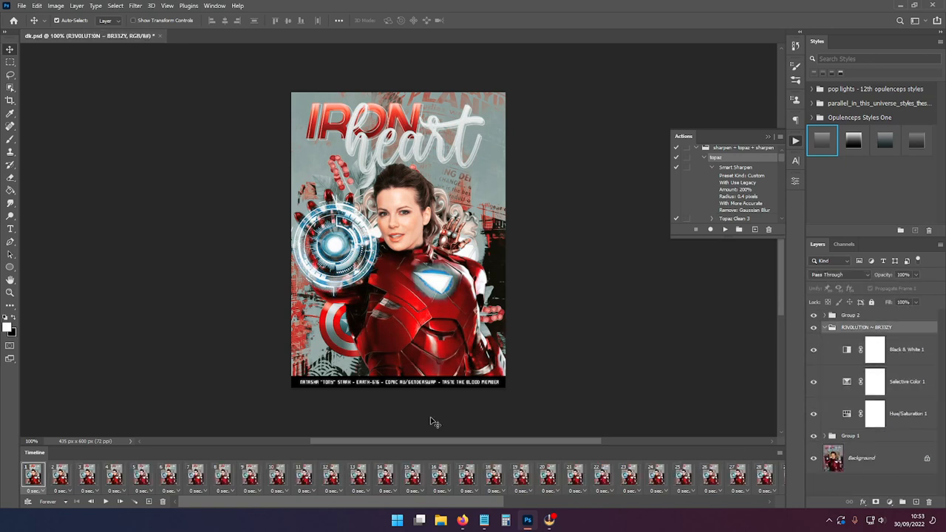
click(104, 502)
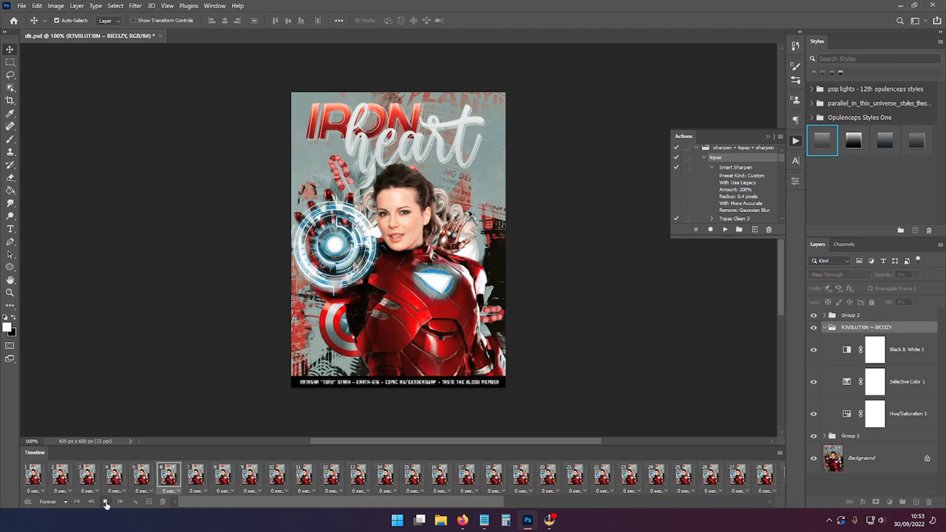